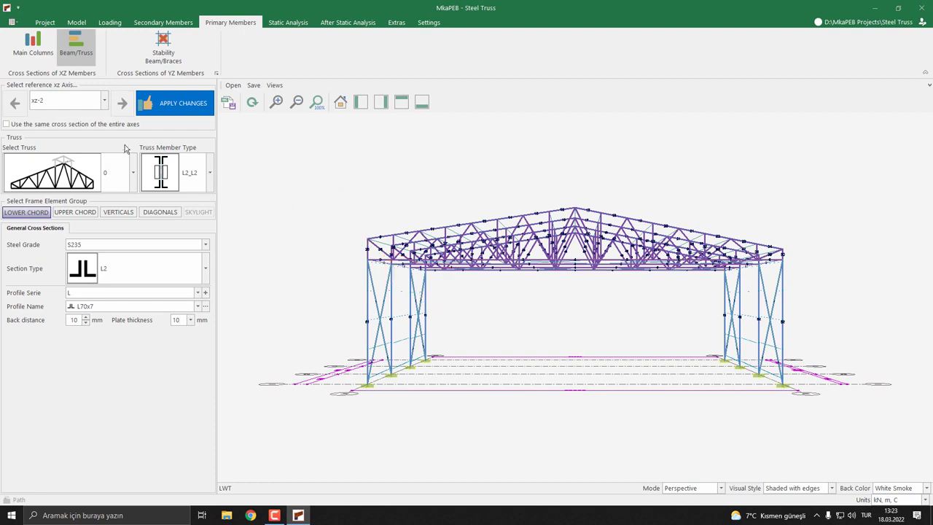
Enable using the same cross section for all axes, with xz-2 as the reference axis and truss 0
left_click(65, 103)
left_click(5, 125)
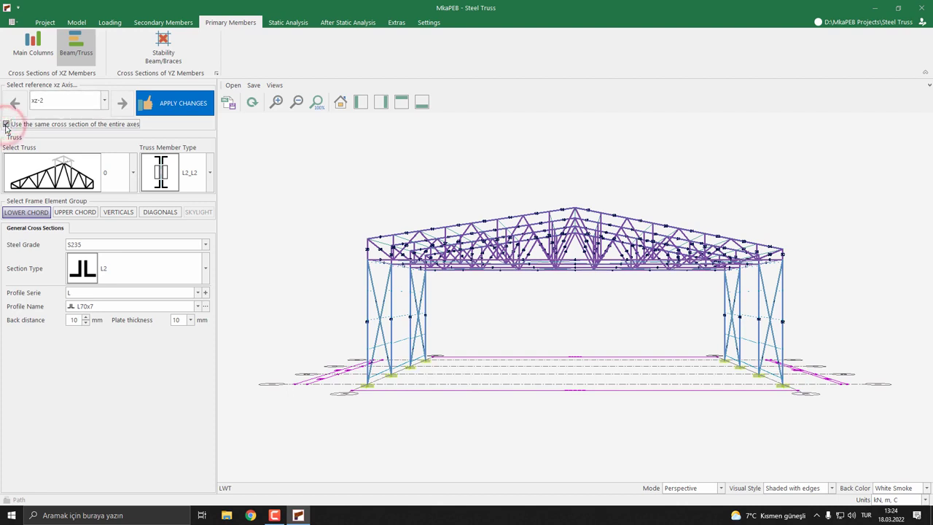
left_click(134, 182)
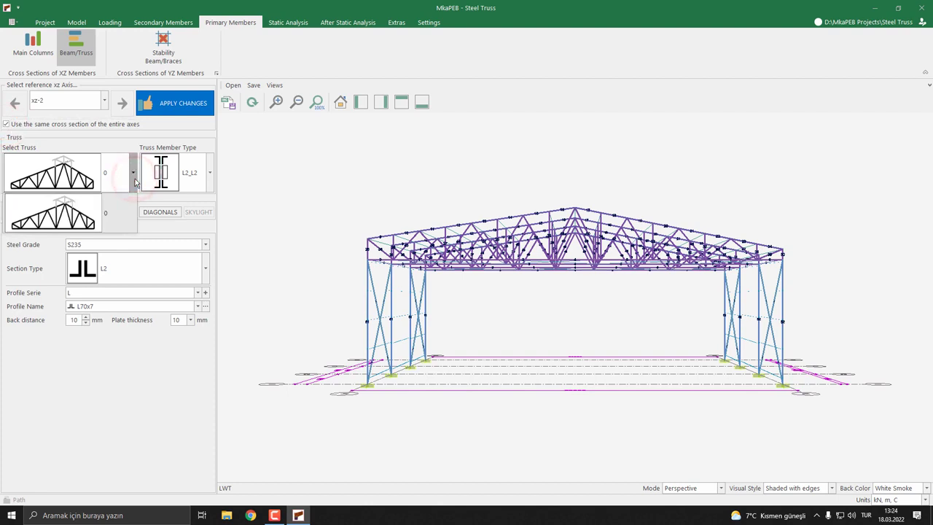
left_click(134, 183)
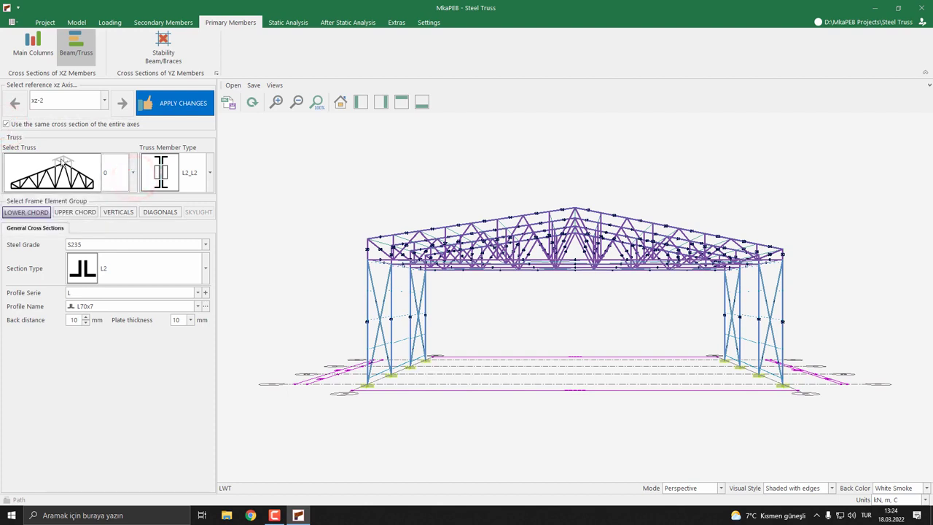
Review the available truss member types and choose L2_L2
left_click(210, 166)
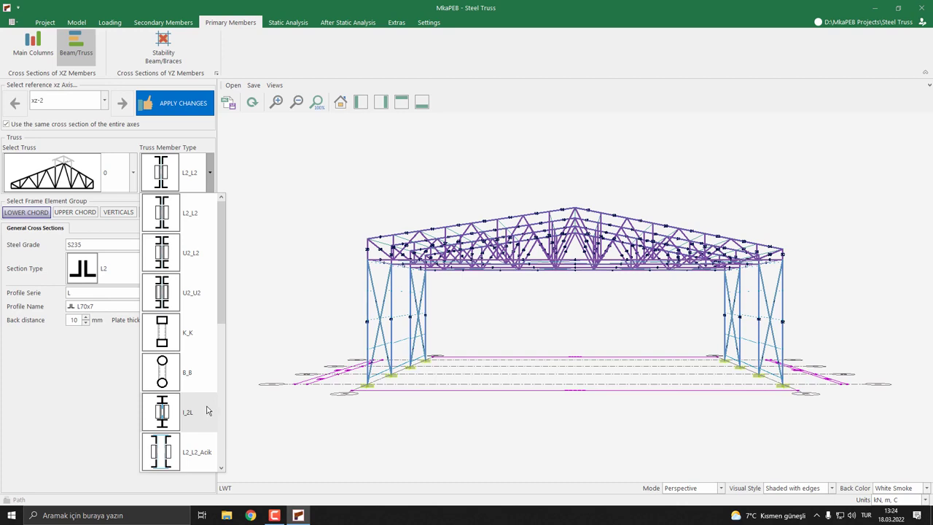
left_click_drag(223, 313, 224, 396)
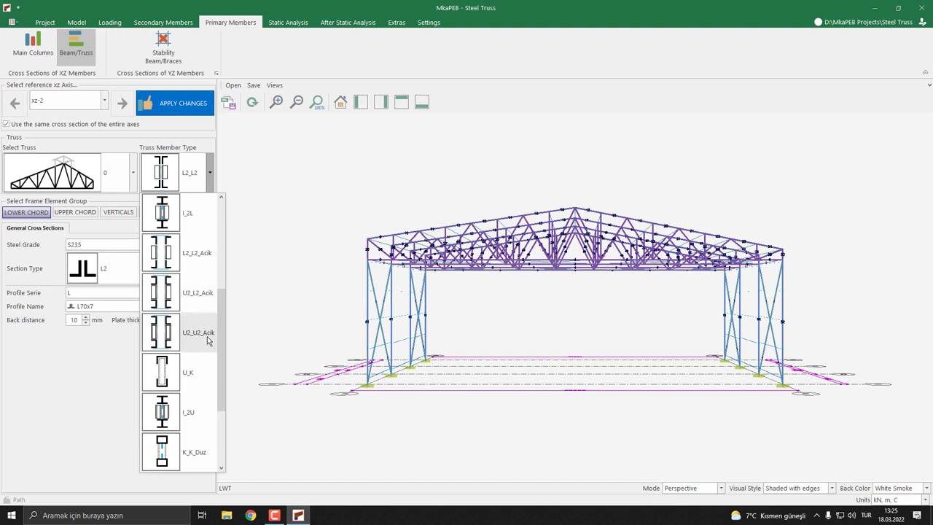
left_click_drag(221, 339, 218, 227)
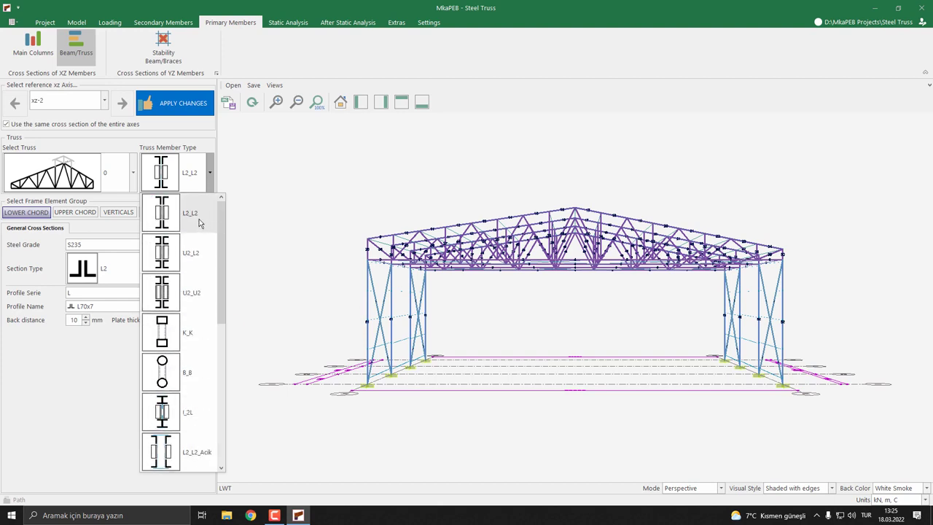
left_click(195, 221)
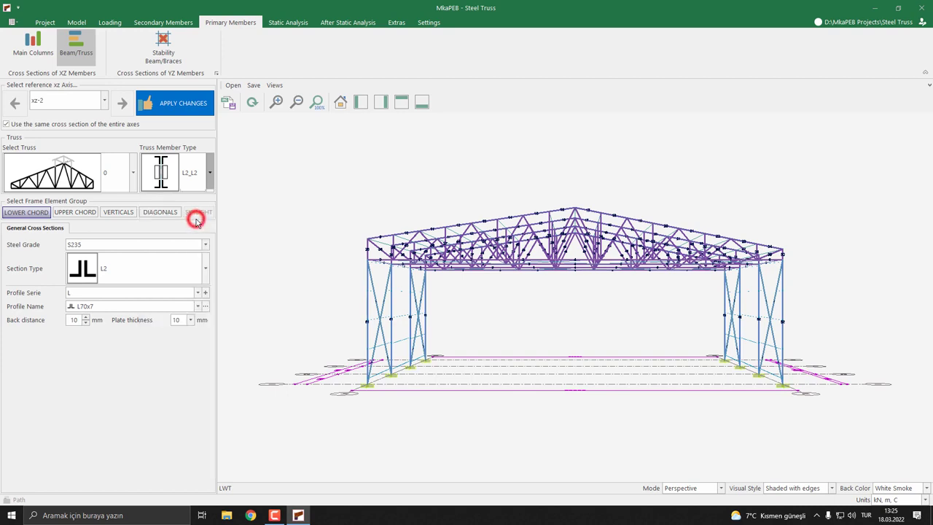
Select the lower chord group and give it steel grade S235 with the L2 section type
left_click(20, 217)
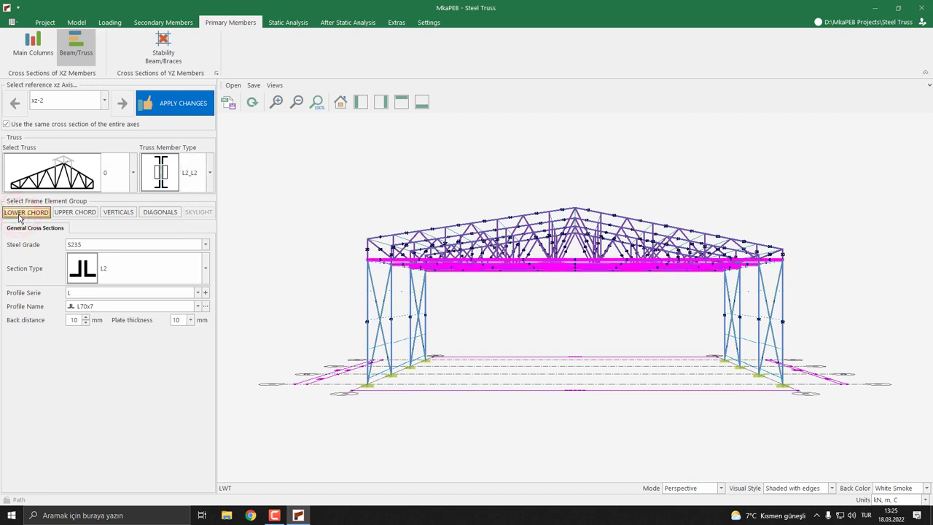
middle_click_drag(314, 247, 363, 280)
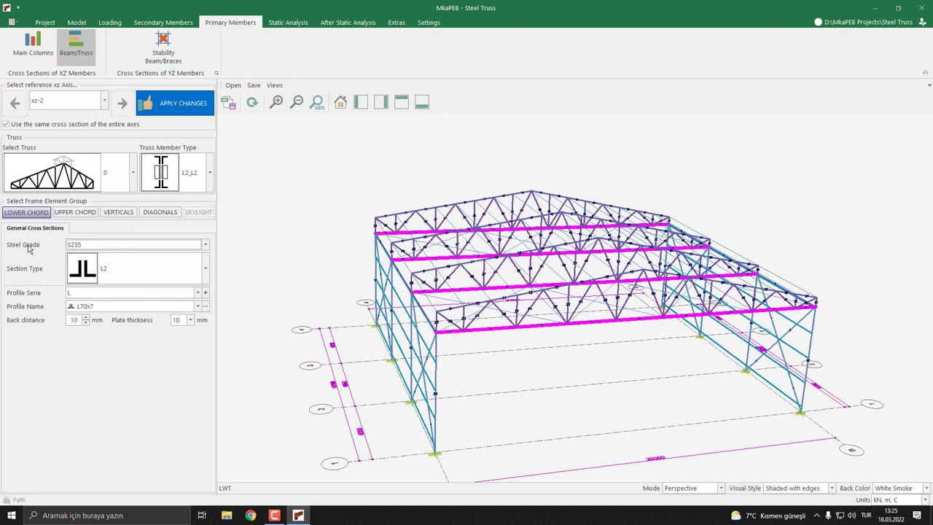
left_click(103, 245)
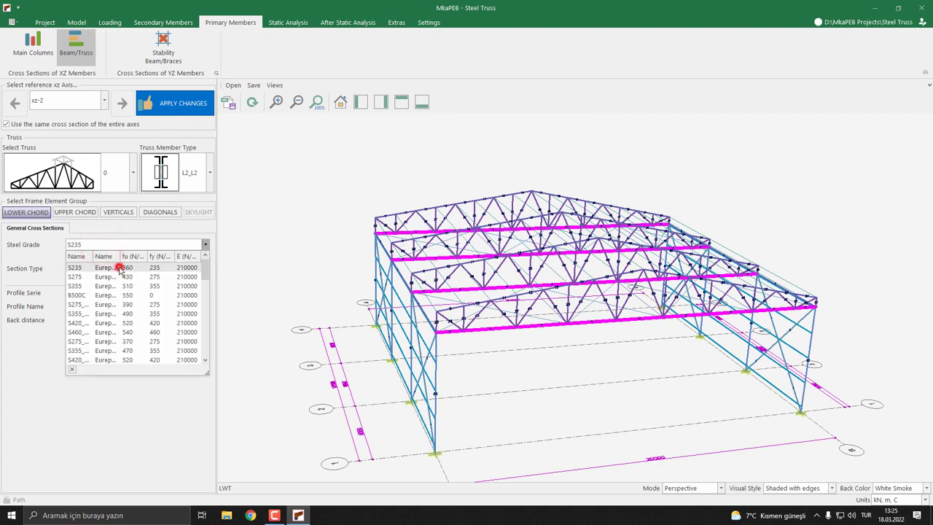
left_click(120, 269)
left_click(125, 274)
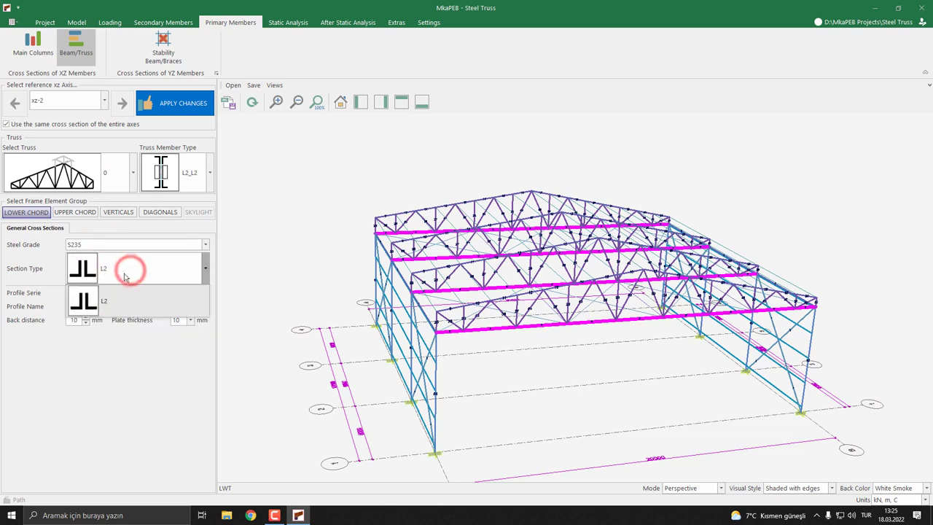
left_click(108, 271)
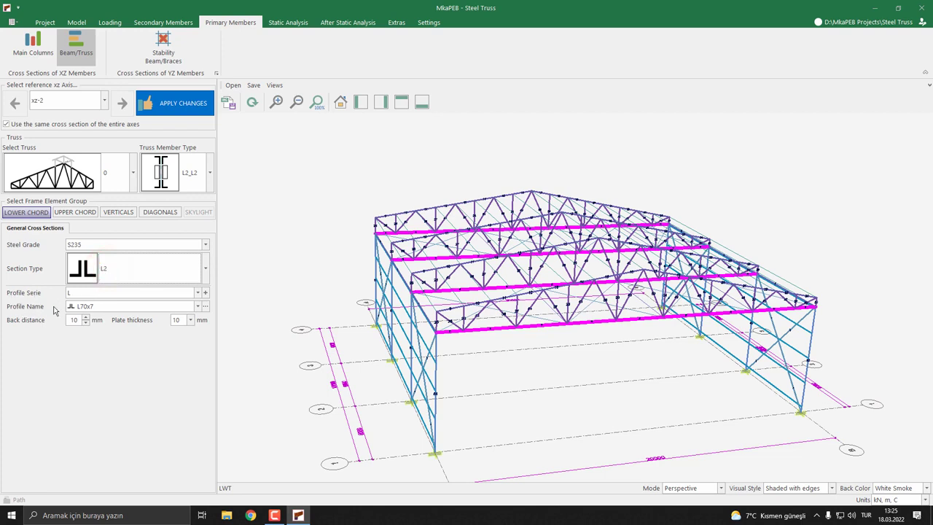
Set the lower chord's profile to L100x10
left_click(183, 307)
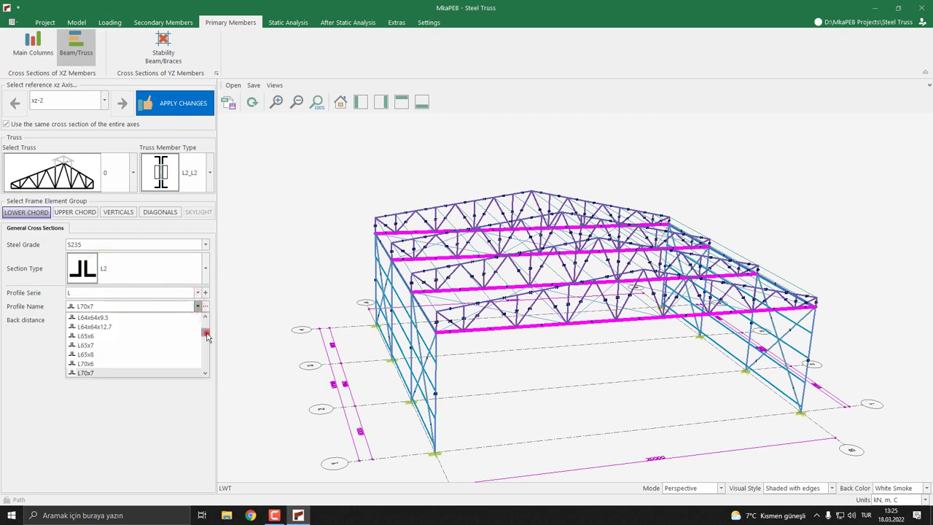
left_click_drag(205, 330, 201, 349)
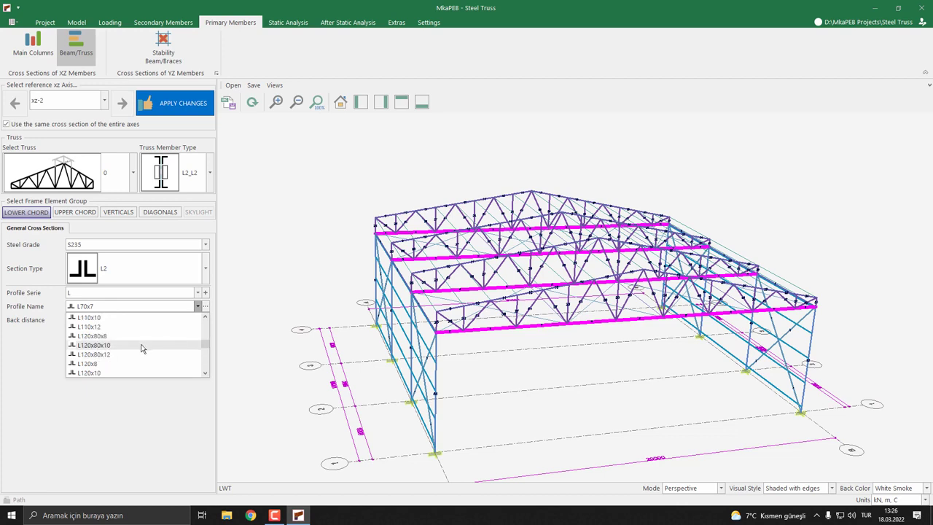
scroll(141, 347, "up", 4)
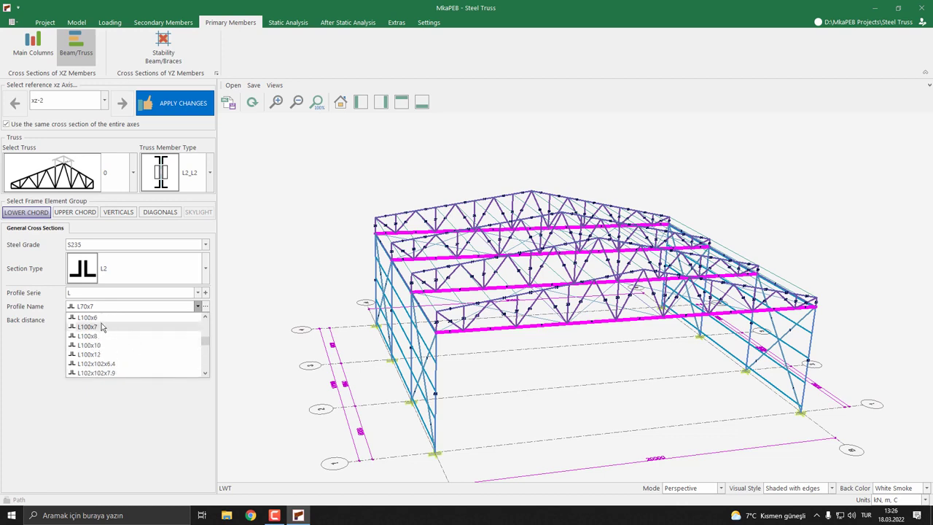
scroll(102, 335, "up", 1)
left_click(97, 346)
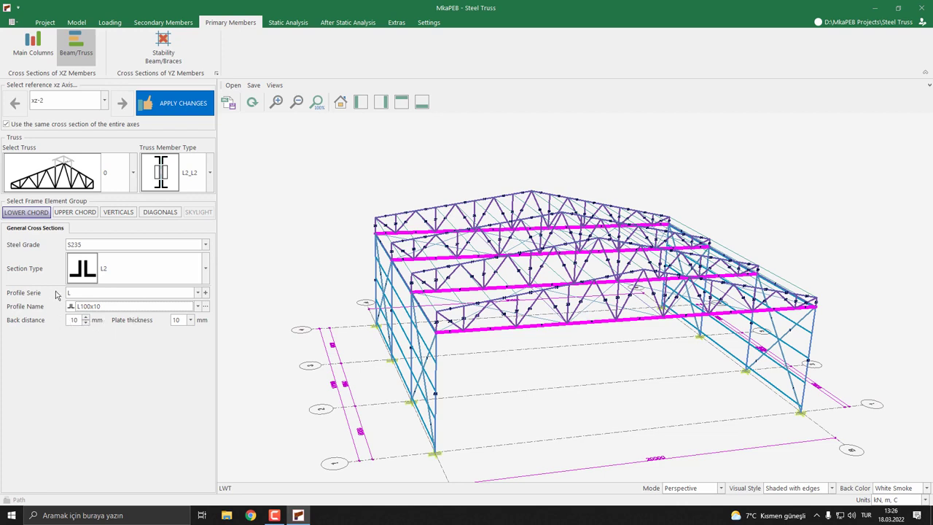
Select the upper chord group and set its profile to L100x10
left_click(76, 212)
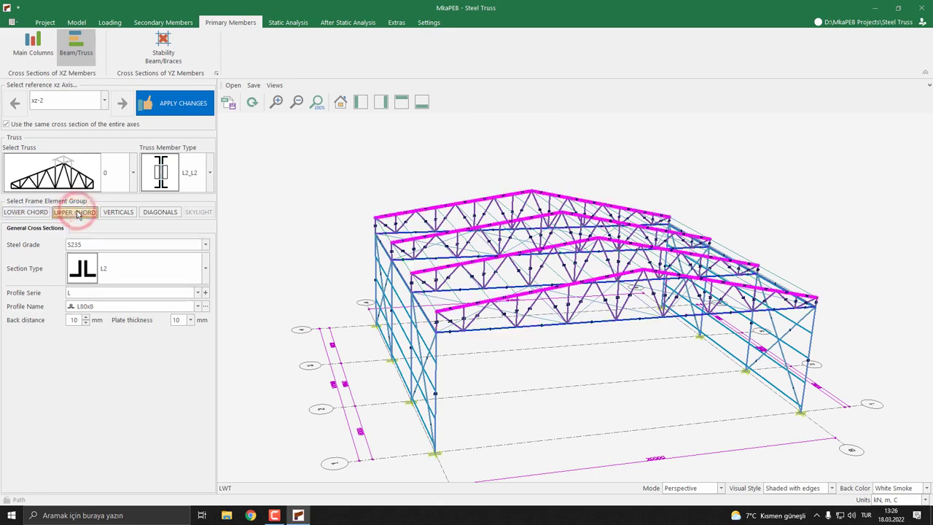
left_click(142, 306)
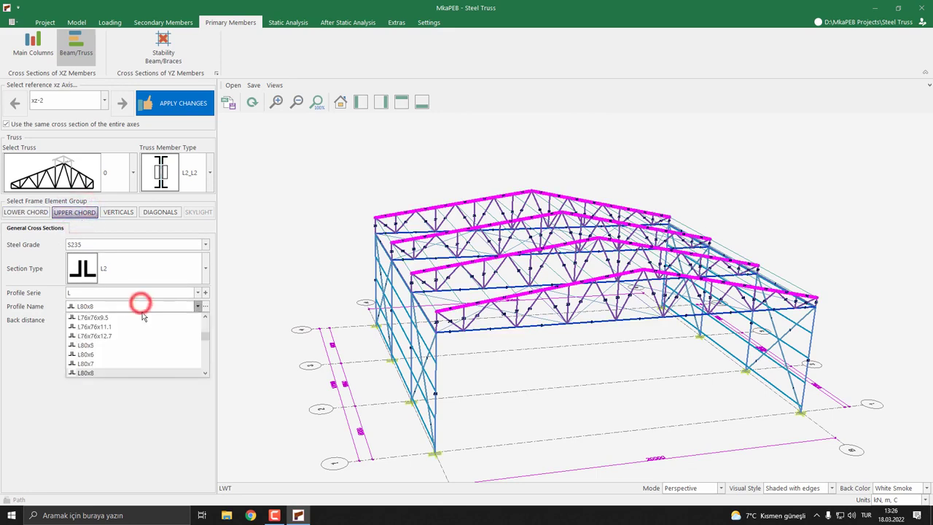
scroll(141, 331, "down", 1)
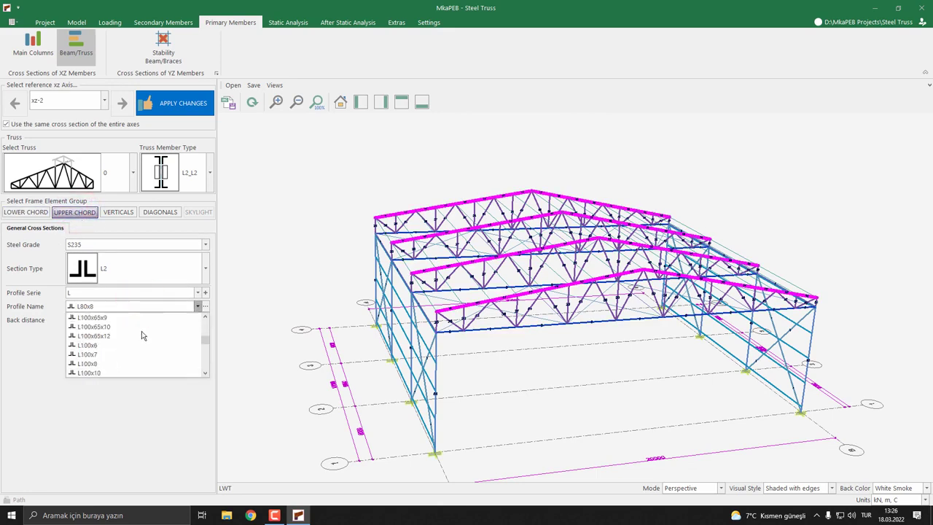
scroll(142, 331, "down", 3)
scroll(142, 335, "up", 3)
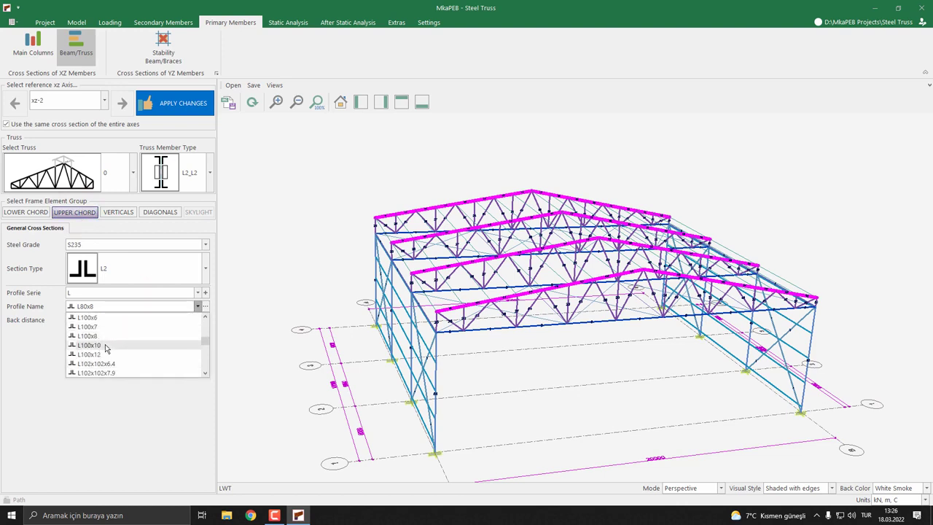
left_click(106, 345)
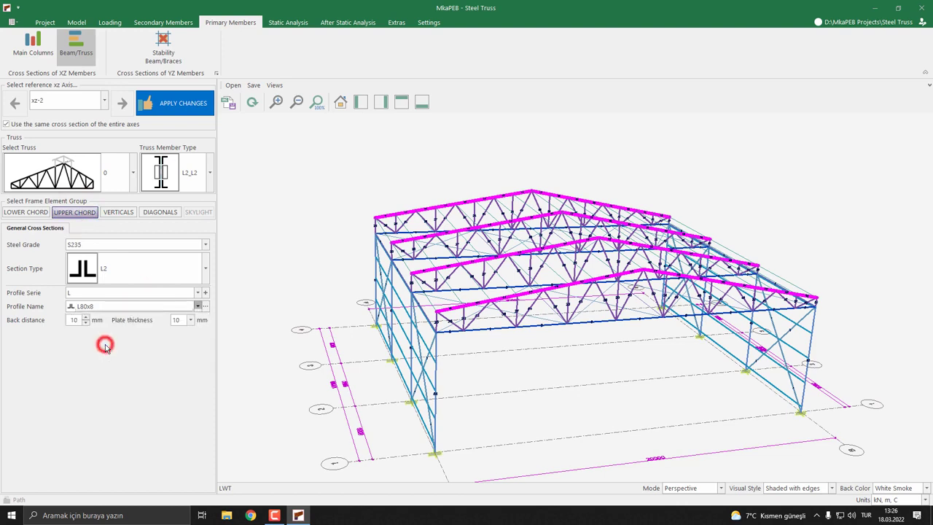
In the verticals group, assign cross section L80x8 to frame member 25 individually, then return to the group's general cross sections
left_click(116, 212)
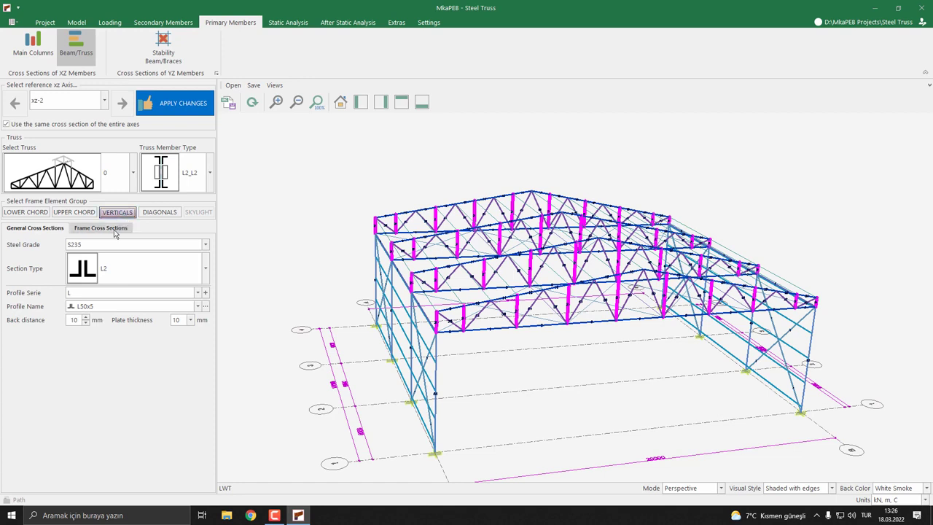
left_click(113, 229)
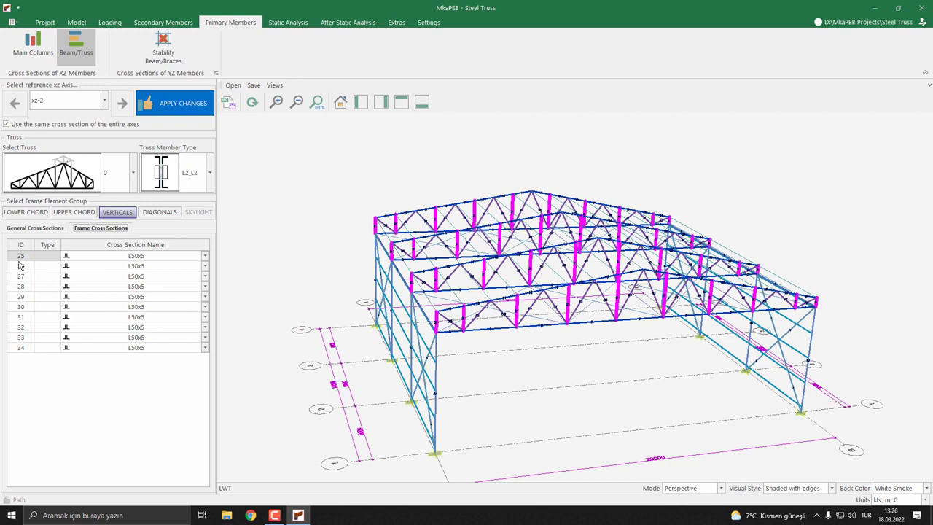
left_click(162, 258)
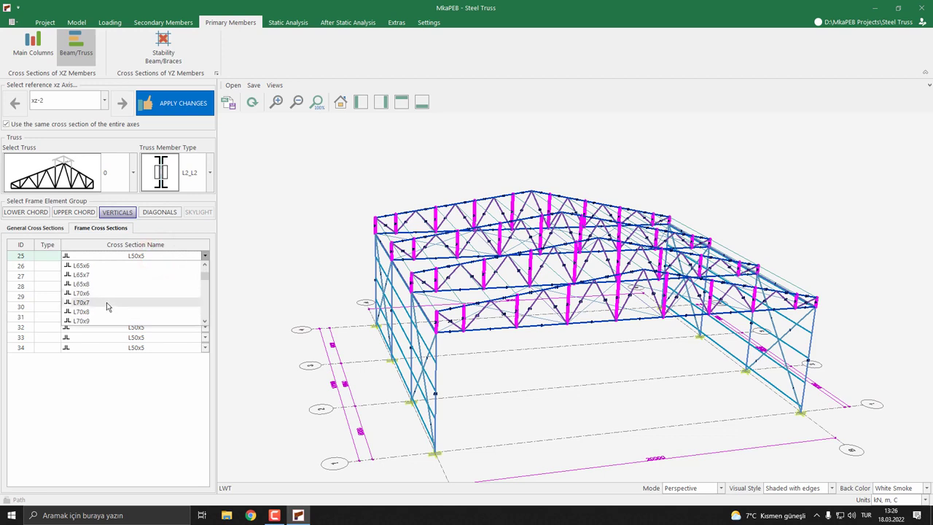
scroll(103, 304, "down", 3)
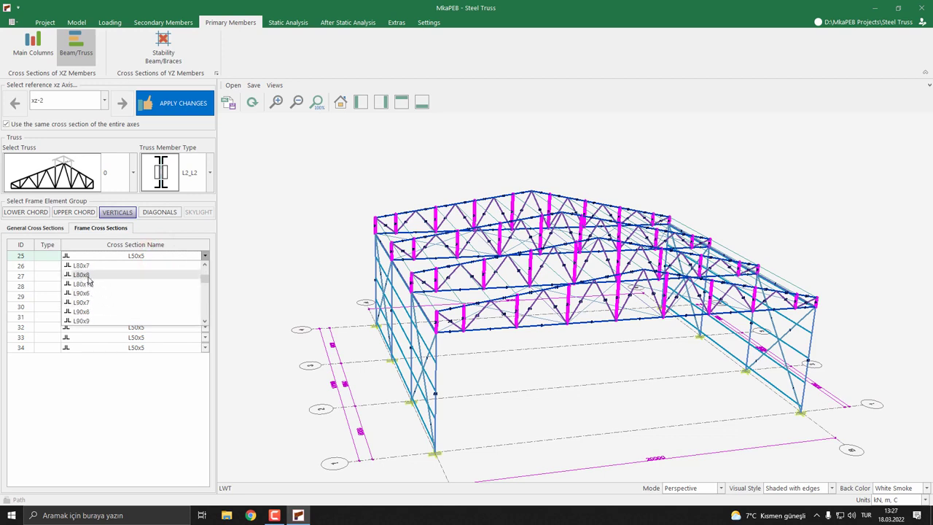
left_click(85, 276)
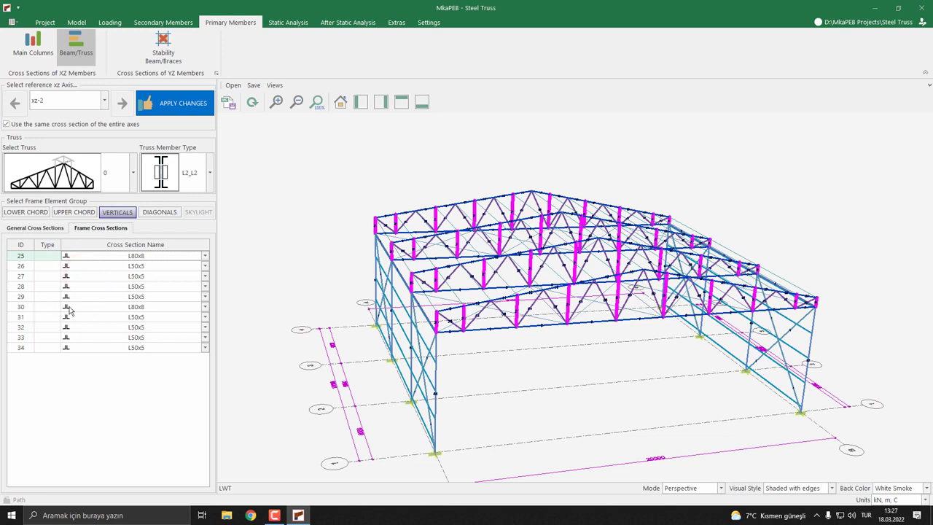
left_click(46, 230)
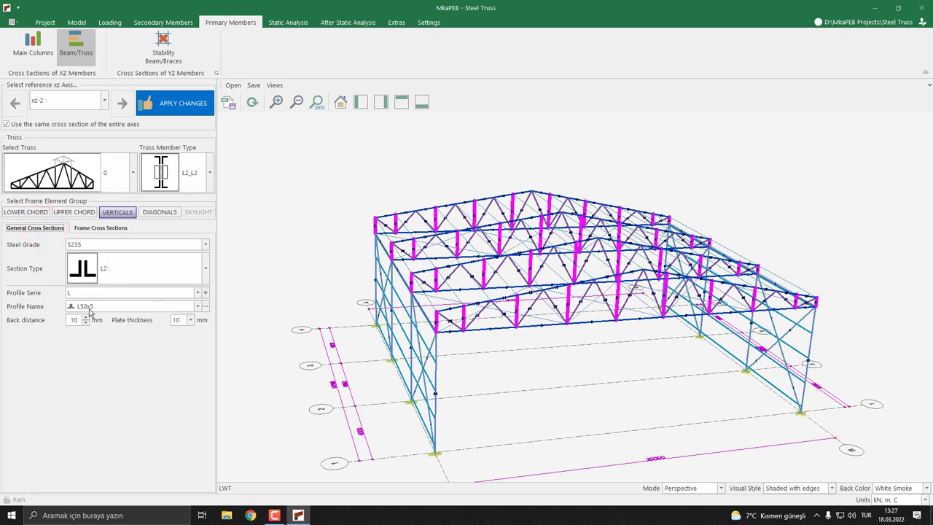
Bring up the diagonals group and apply the cross-section changes to the truss model
left_click(157, 212)
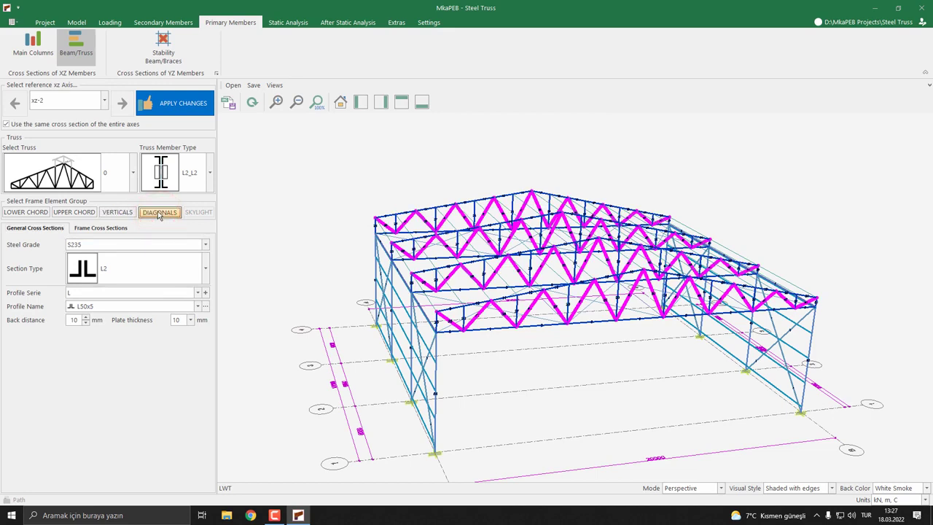
left_click(186, 109)
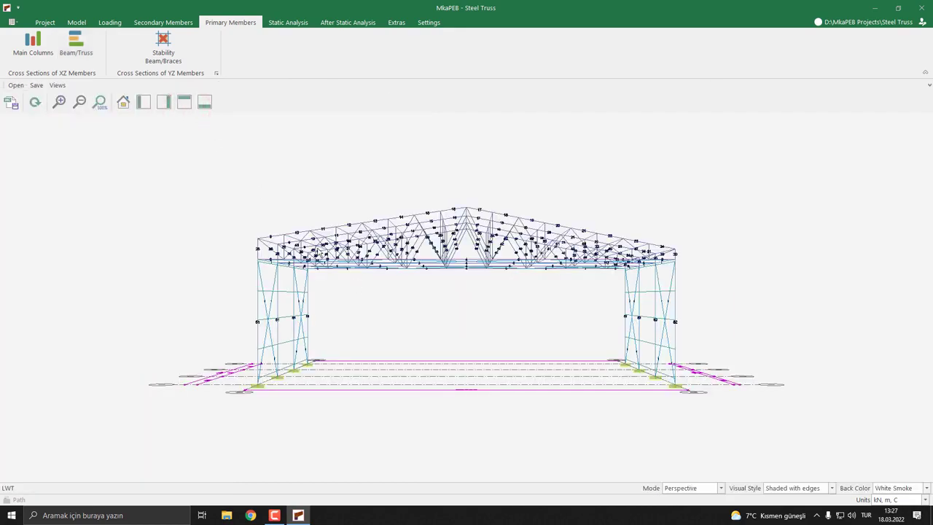
middle_click_drag(317, 250, 357, 298)
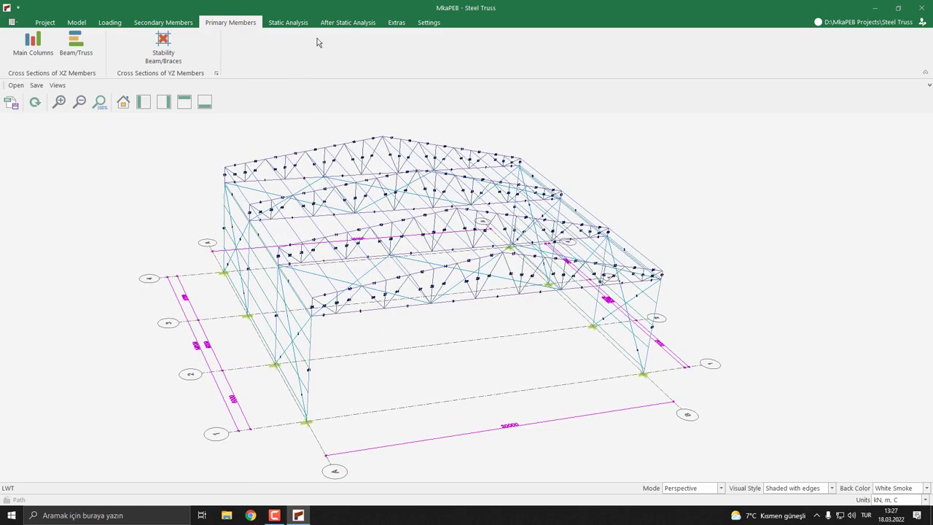
Open Cost Estimation and display the cross-section drawing of axis 2 to check the chord profile labels
left_click(358, 24)
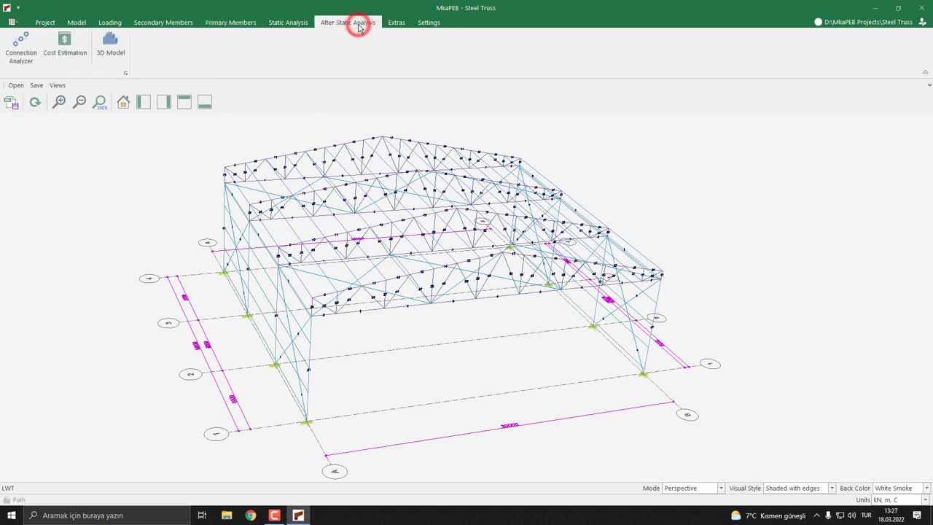
left_click(67, 57)
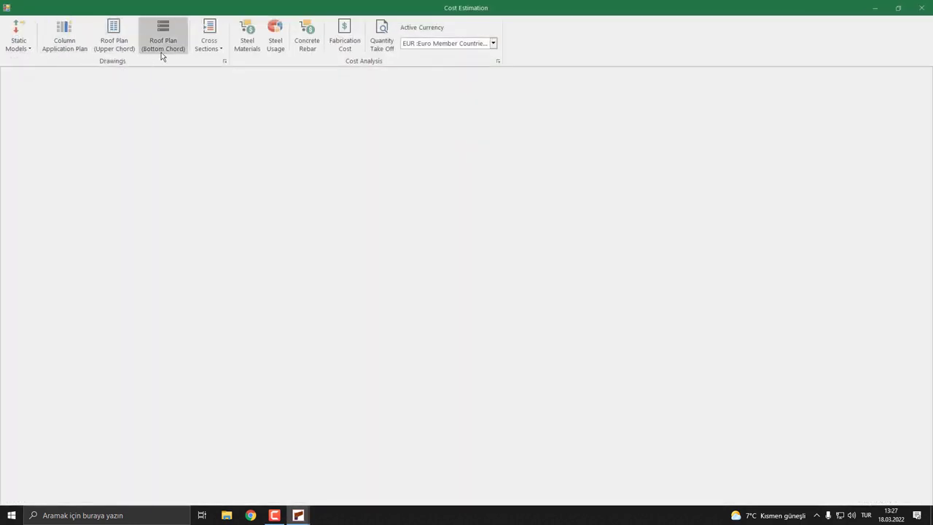
left_click(213, 51)
left_click(219, 66)
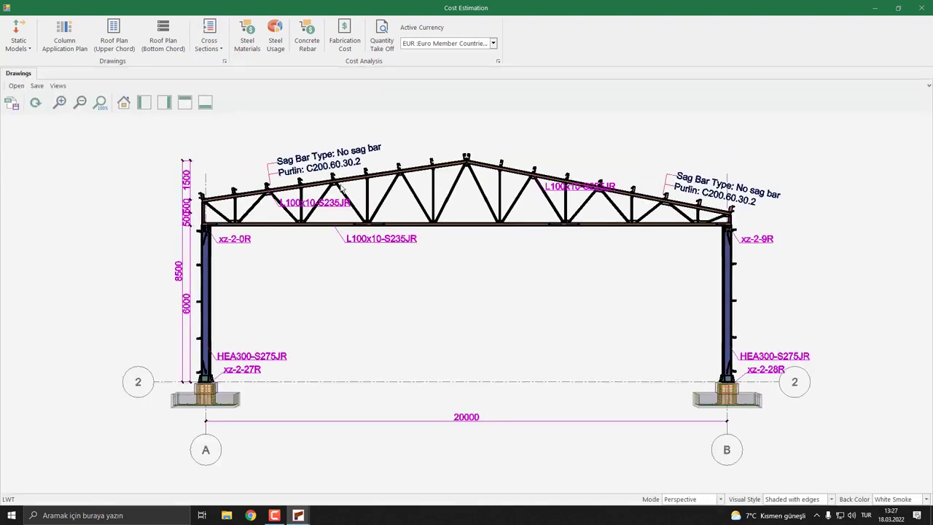
scroll(268, 235, "up", 1)
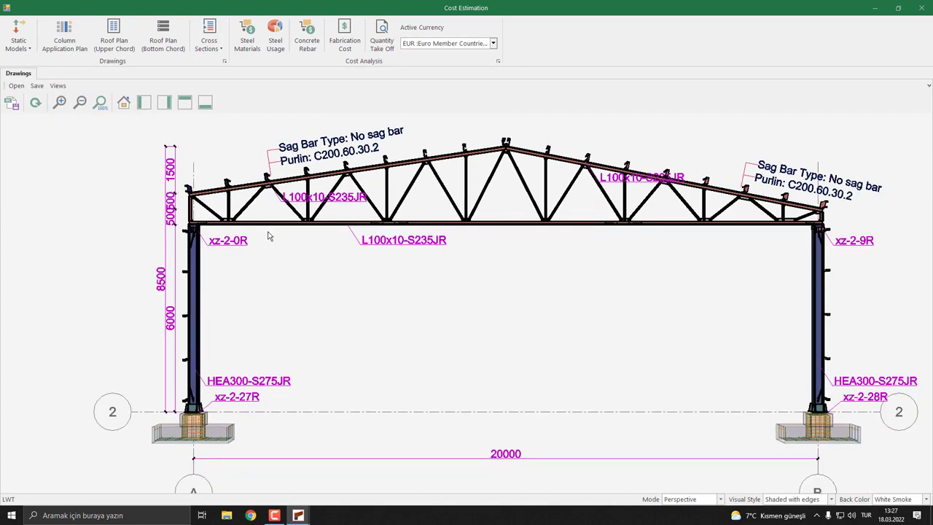